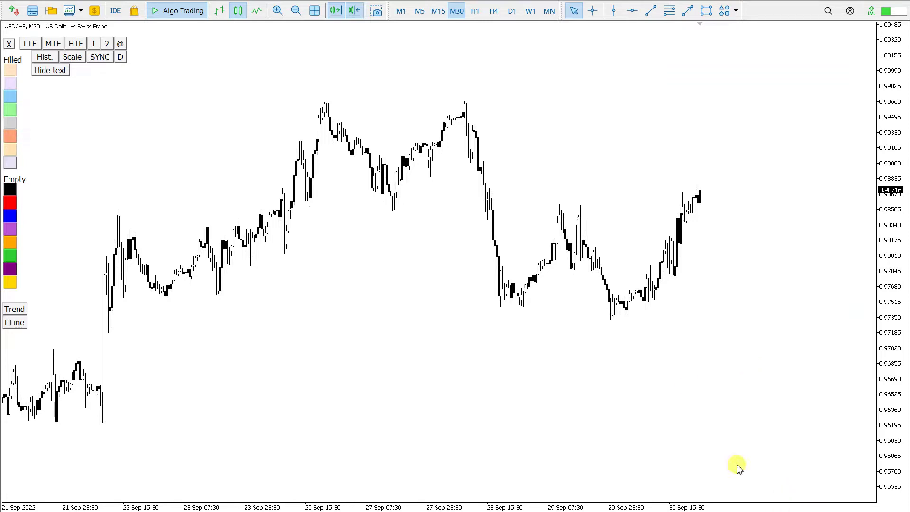
Sketch arrows at the 26 and 27 Sep peaks, then remove them.
drag(305, 28, 321, 93)
drag(456, 35, 467, 98)
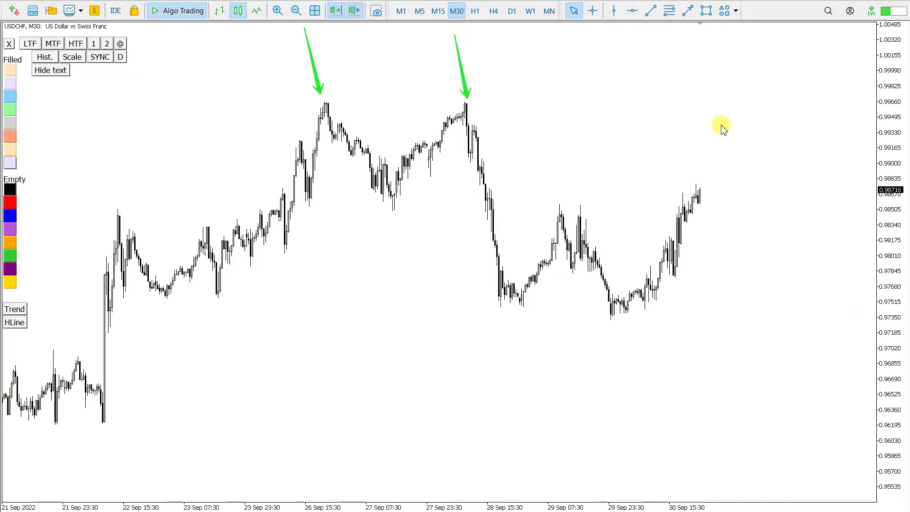
key(Escape)
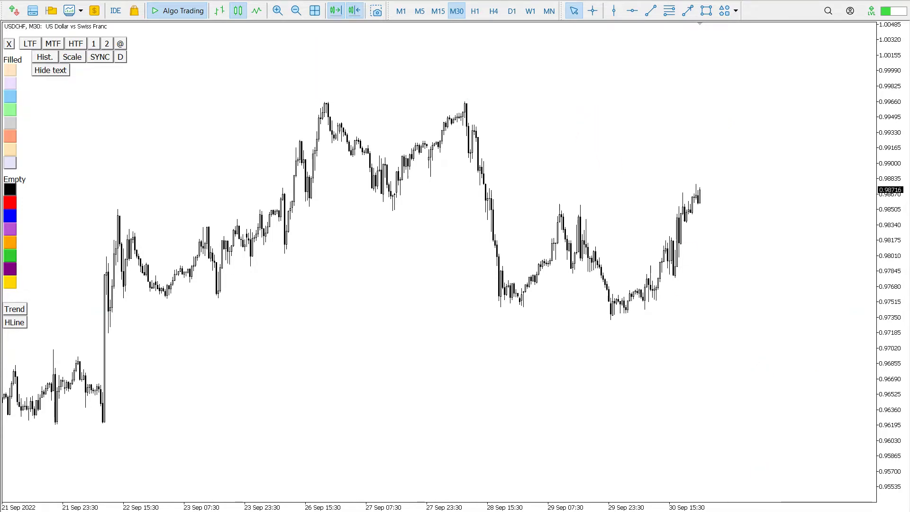
Place a horizontal line at the 0.99668 double top and jump back to its June crossing.
click(634, 13)
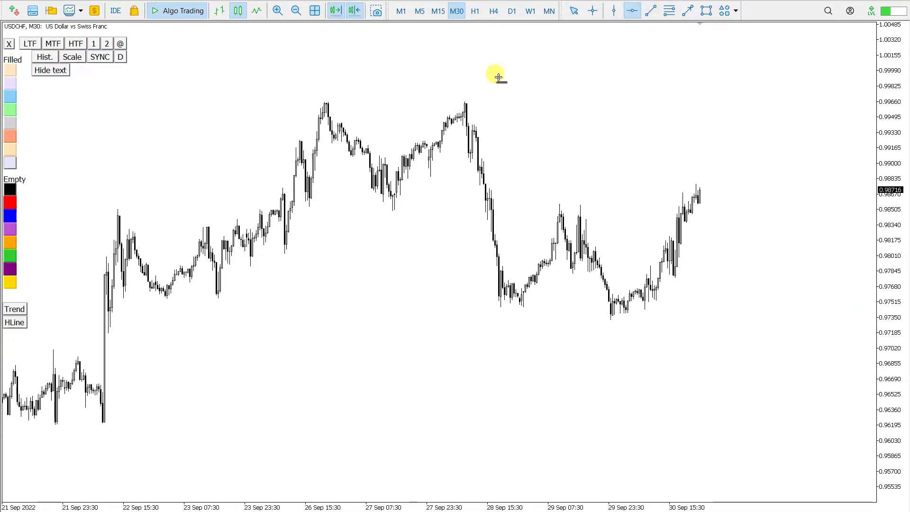
click(329, 101)
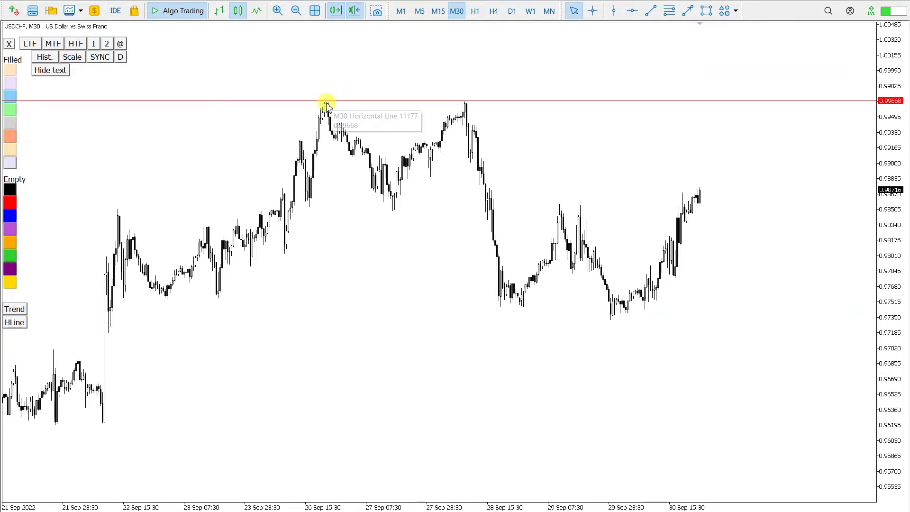
click(505, 101)
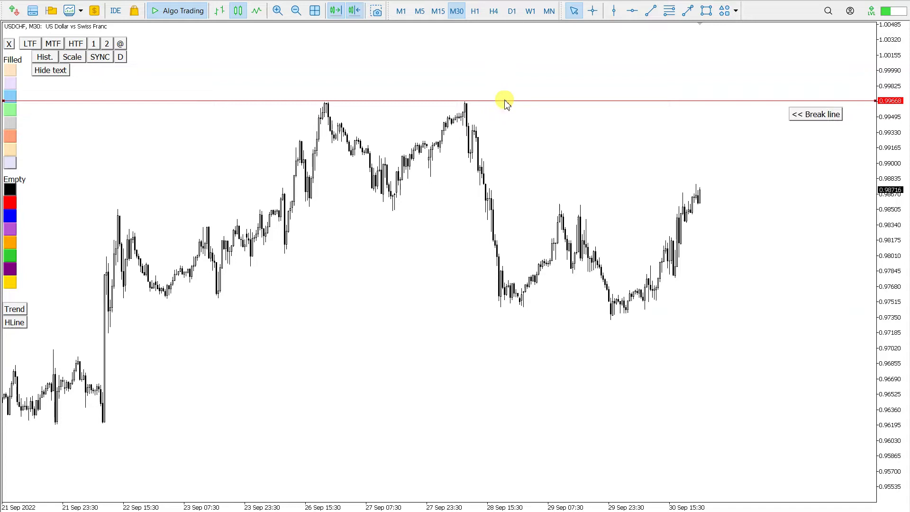
click(811, 115)
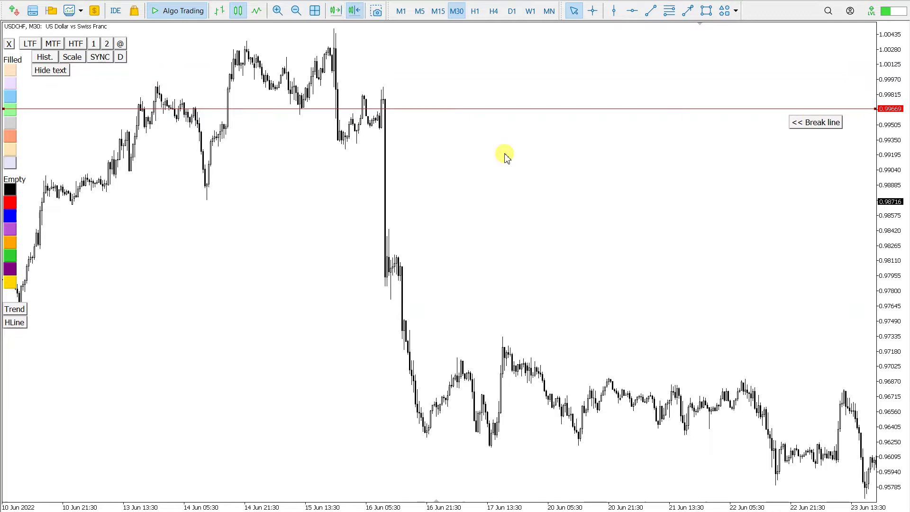
Draw a 65.2-pip green rectangle around the June consolidation and extend it to the present.
click(706, 10)
drag(330, 86, 417, 150)
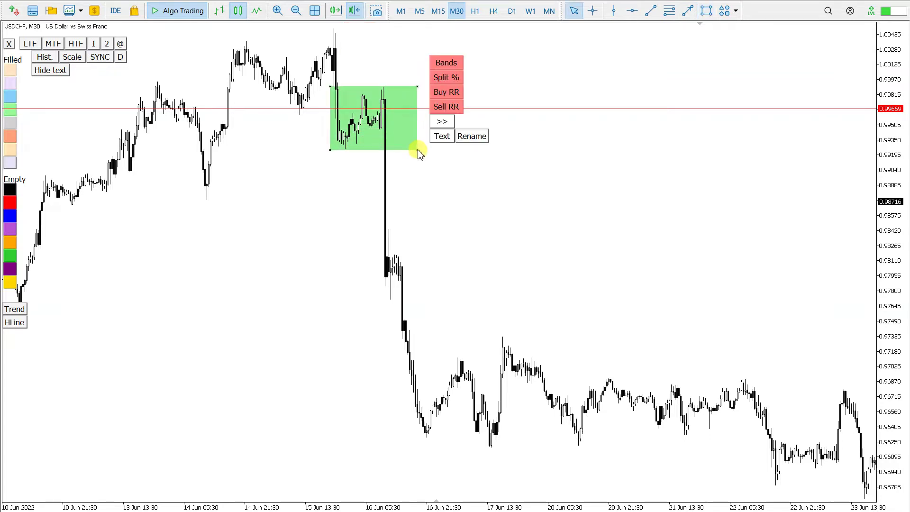
click(443, 122)
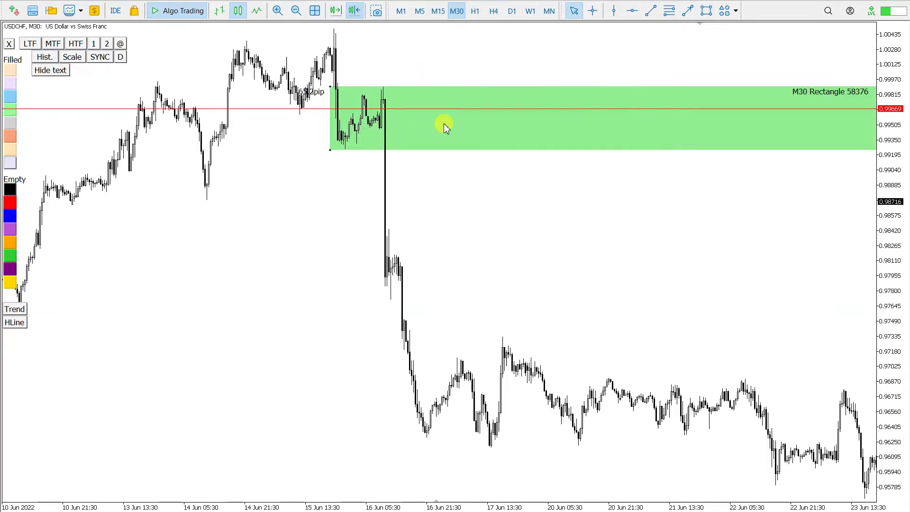
Step the chart through H1, latest bars, H4 and D1, then zoom in on the daily candles.
click(474, 13)
click(332, 11)
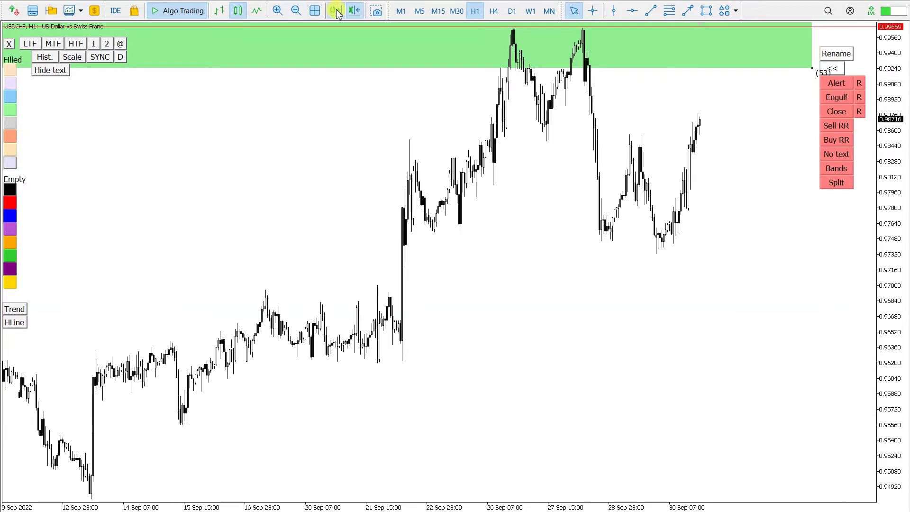
click(494, 12)
click(512, 11)
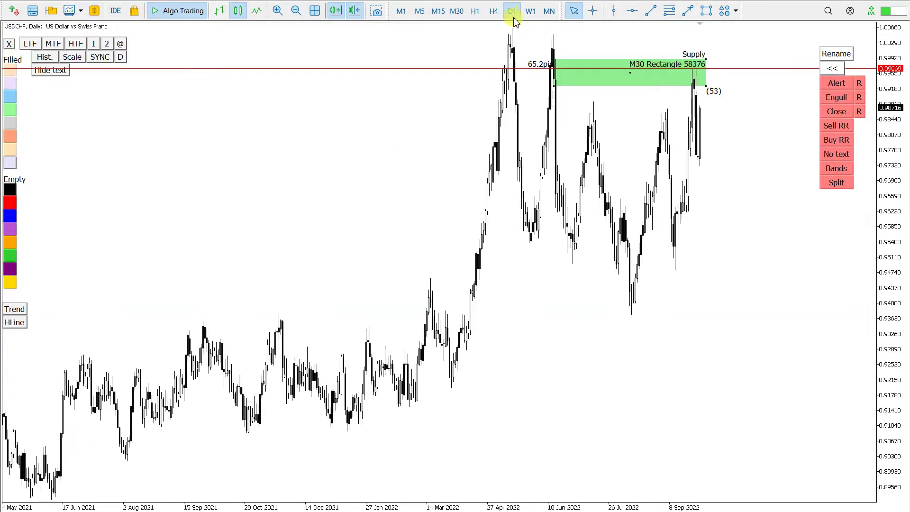
click(278, 11)
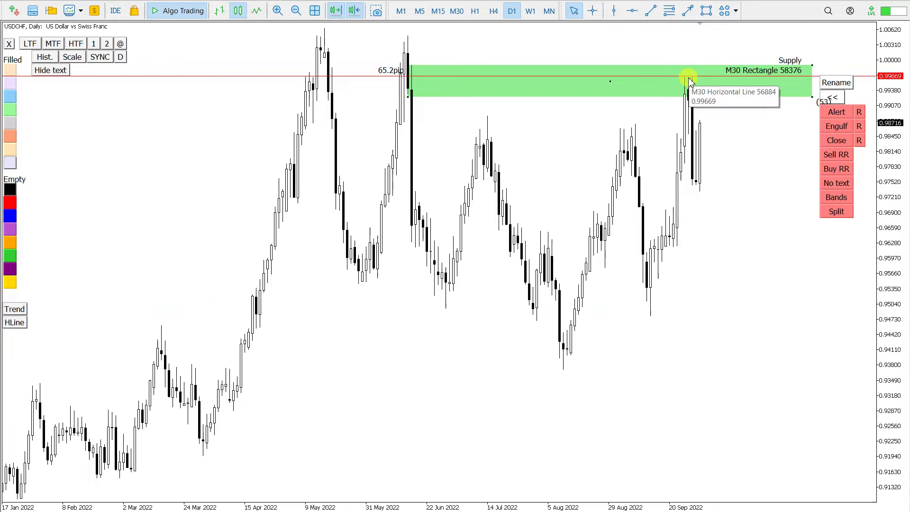
Check the line and supply rectangle on D1 by zooming in and out, then move to H4.
click(665, 77)
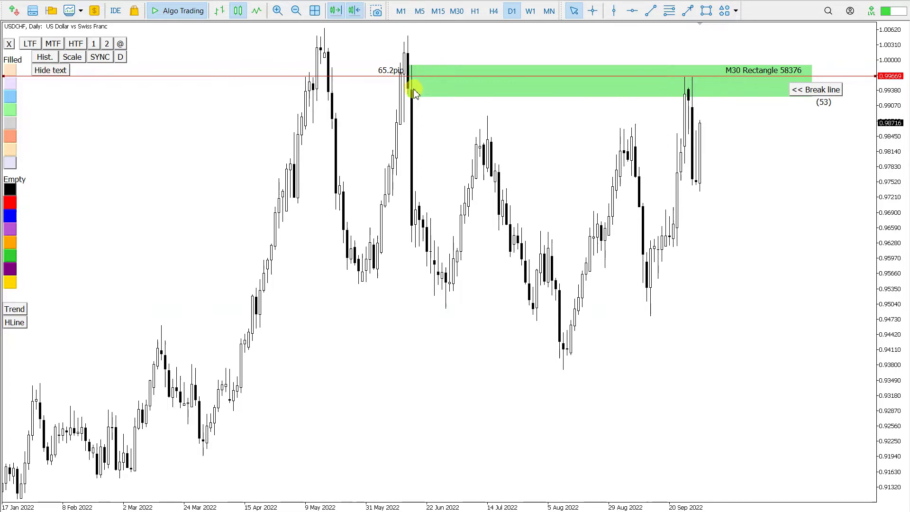
click(278, 11)
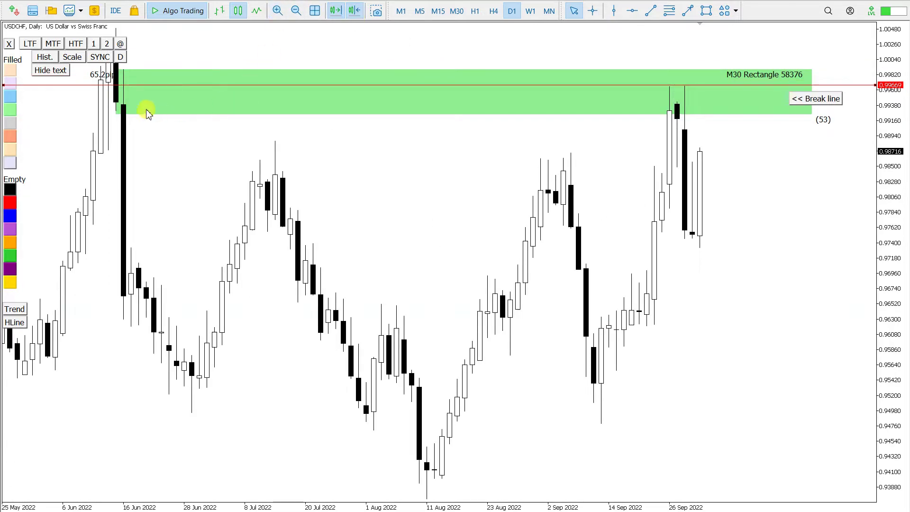
click(335, 11)
key(minus)
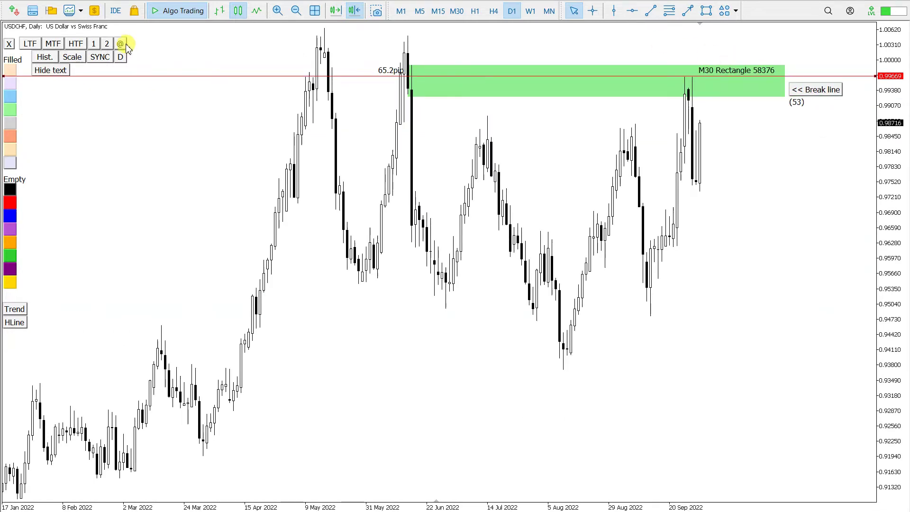
click(785, 70)
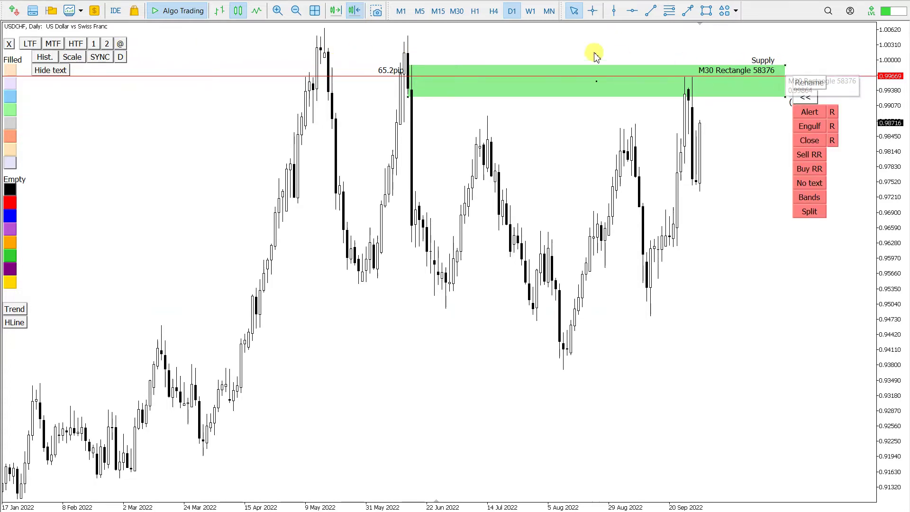
click(493, 13)
On H1, zoom in and compress the price scale, view the zone's 15 Jun start, then return to latest September bars.
click(475, 12)
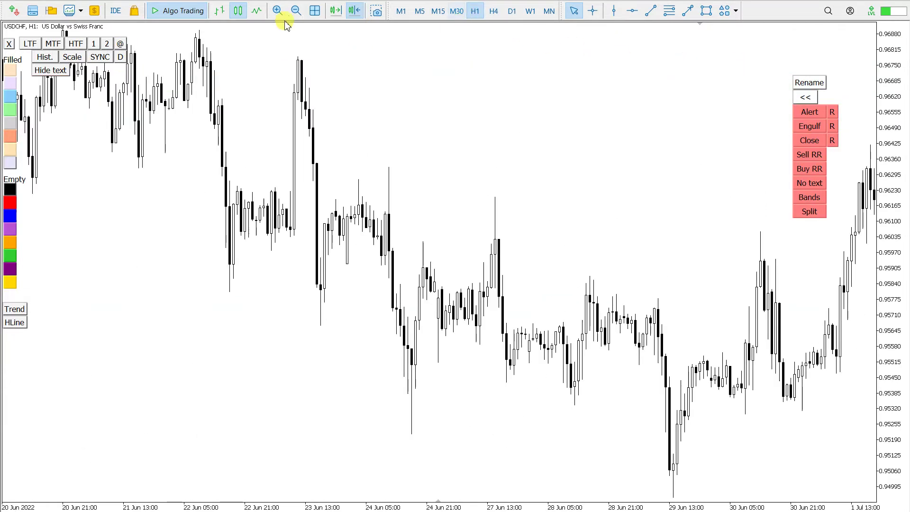
click(335, 10)
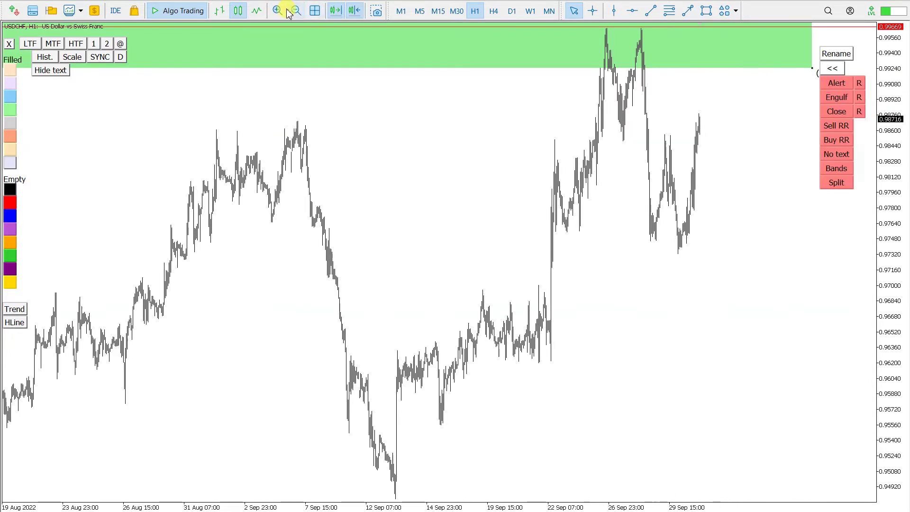
click(278, 11)
drag(891, 194, 890, 308)
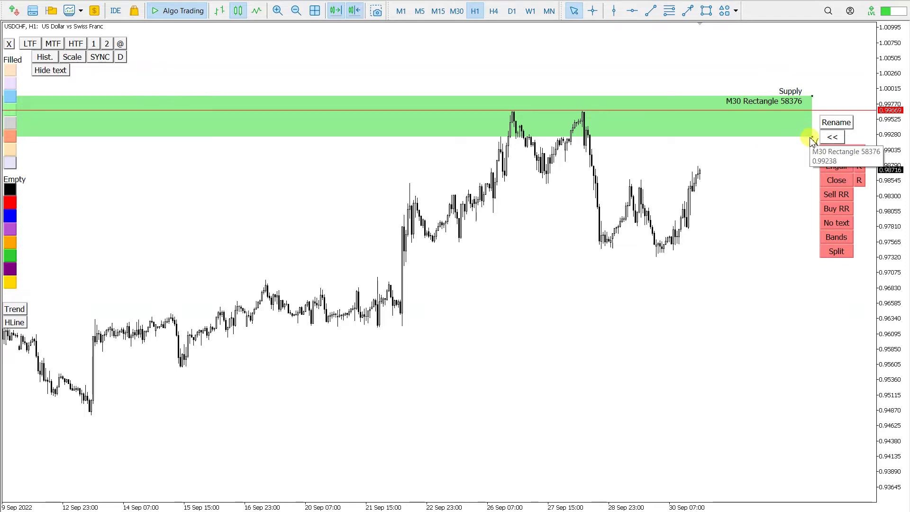
click(121, 43)
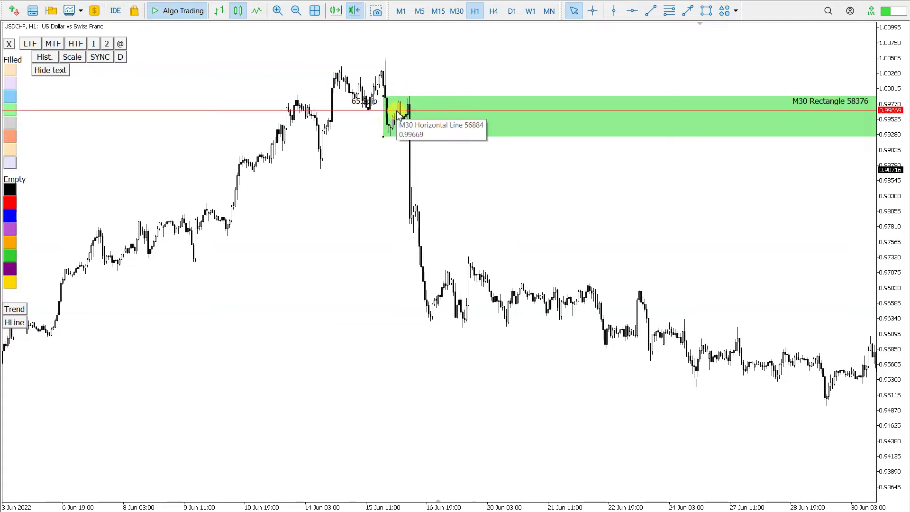
click(336, 11)
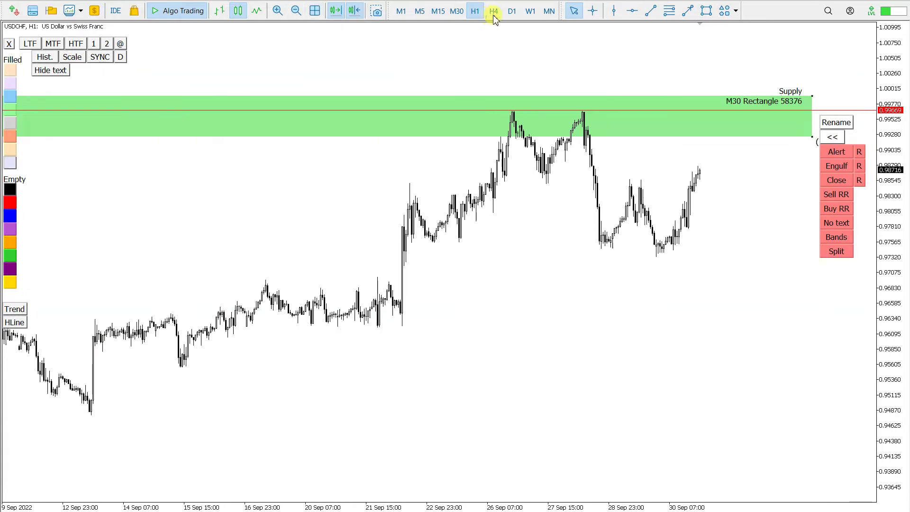
Draw a 38.7-pip blue demand zone at the 22 Sep base, extend it, and fit both zones on M15.
click(706, 10)
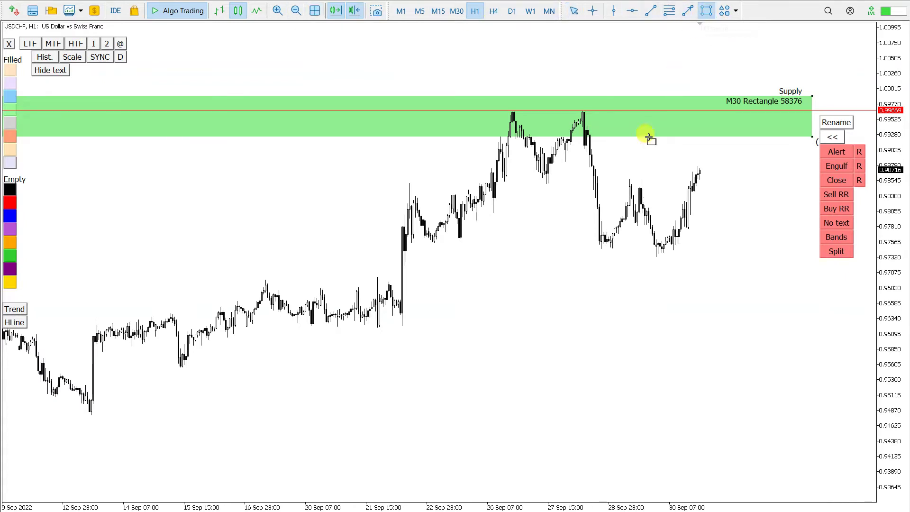
drag(392, 244, 474, 269)
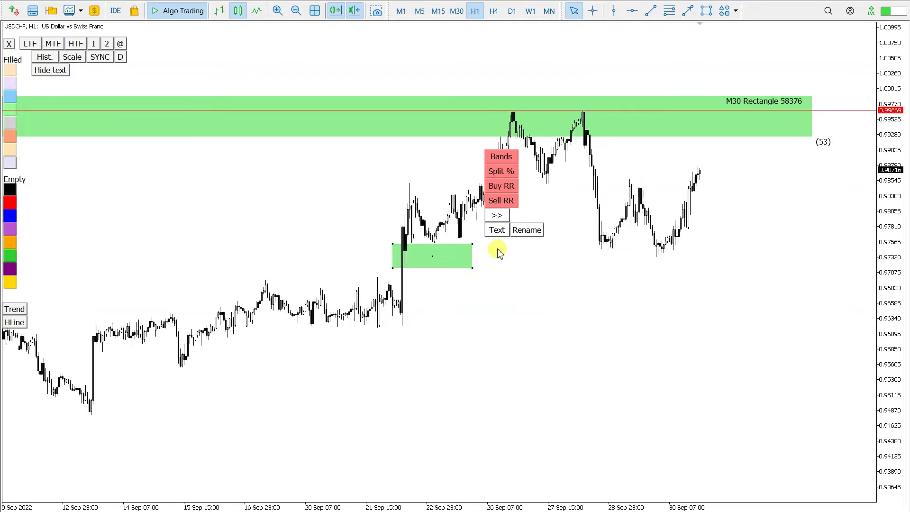
click(497, 216)
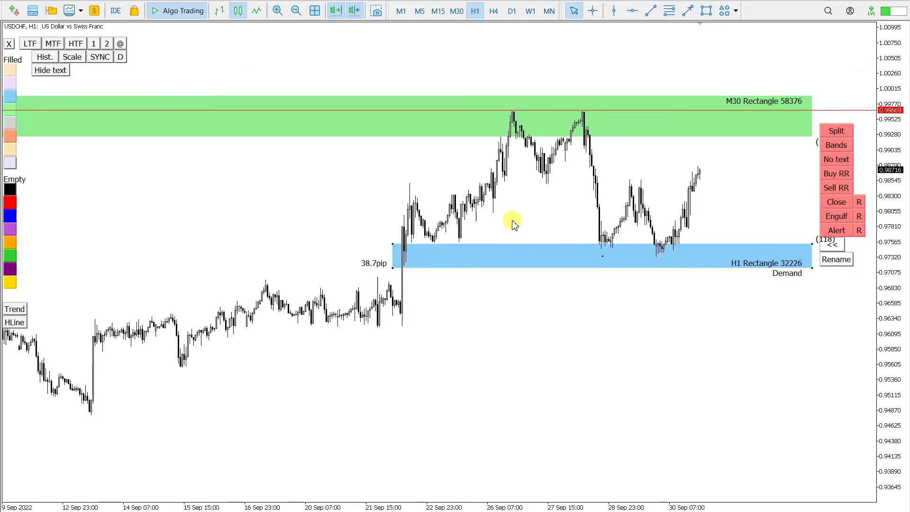
click(441, 13)
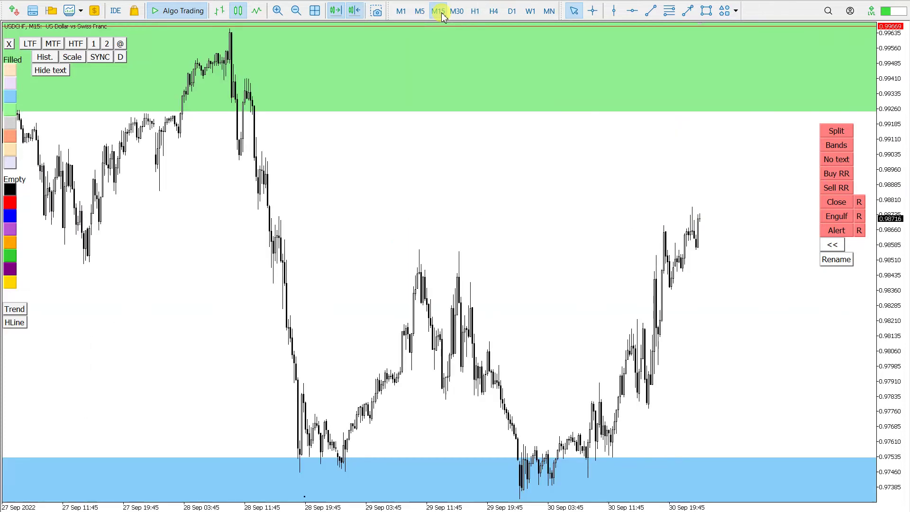
drag(890, 300, 889, 334)
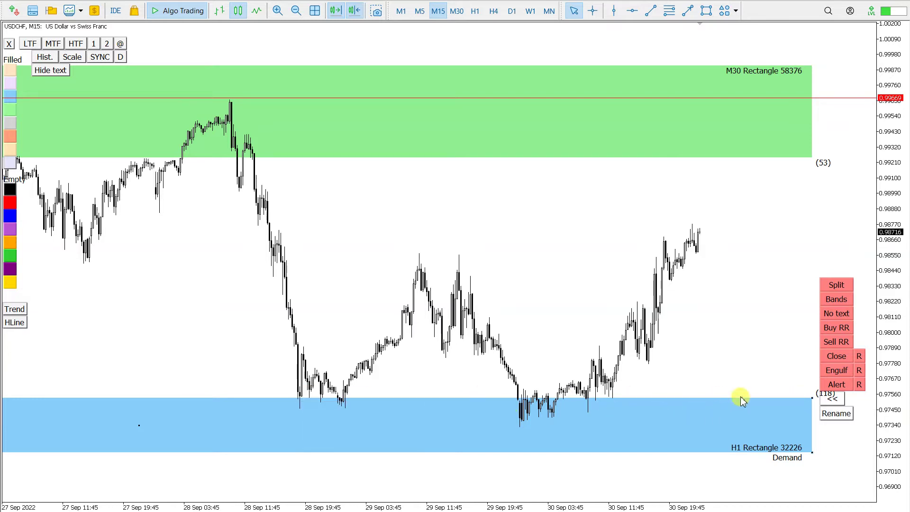
Raise the demand zone's bottom edge so the zone spans 35.1 pips.
click(122, 44)
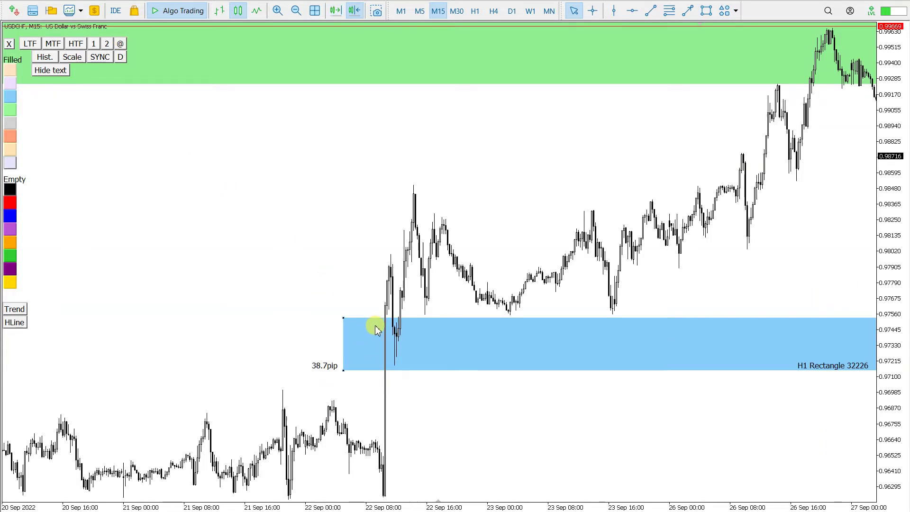
mouse_move(394, 332)
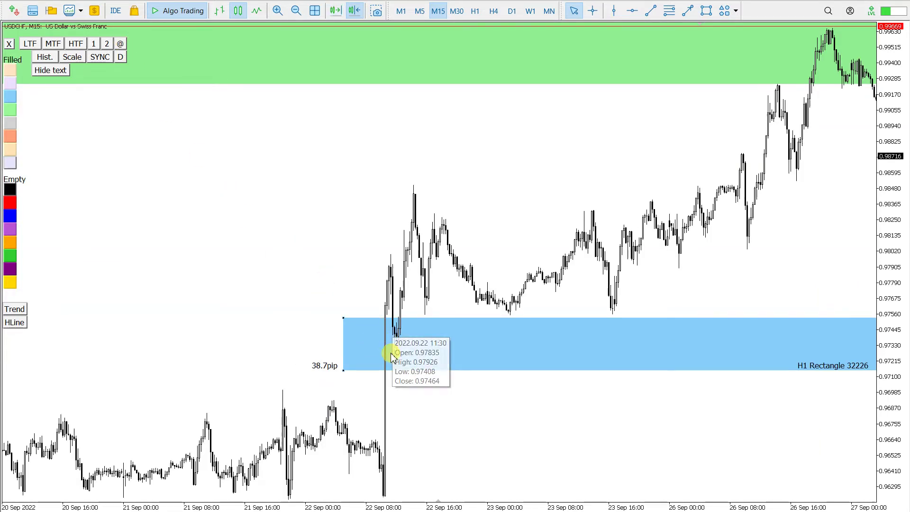
drag(345, 371, 345, 365)
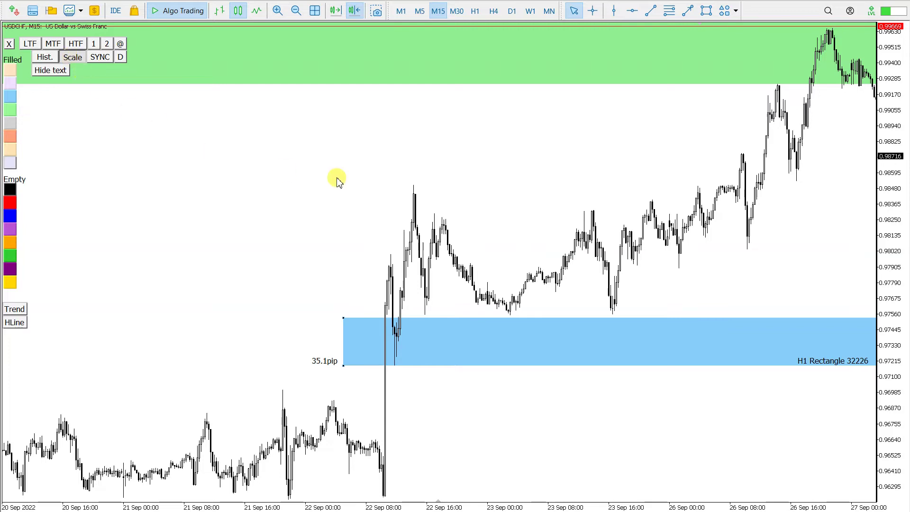
Pan the M15 chart forward to 26–30 Sep and back to mid-September bars.
drag(653, 198, 426, 298)
drag(720, 187, 370, 201)
drag(656, 209, 487, 209)
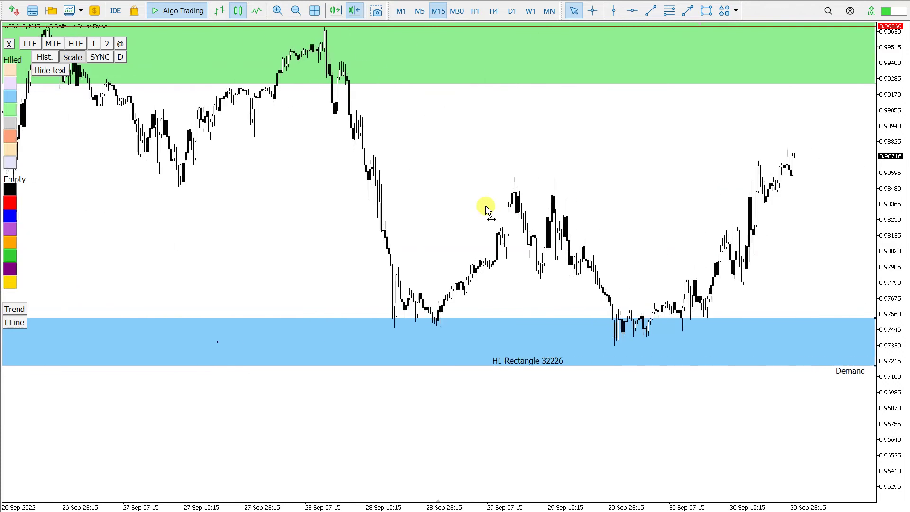
drag(587, 147, 676, 194)
drag(327, 203, 469, 195)
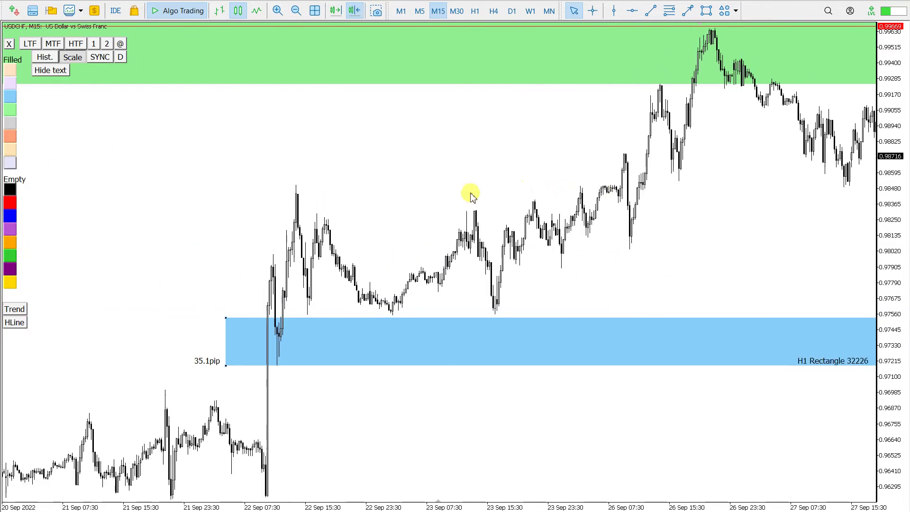
drag(284, 185, 553, 175)
drag(335, 208, 662, 207)
scroll(662, 207, up, 20)
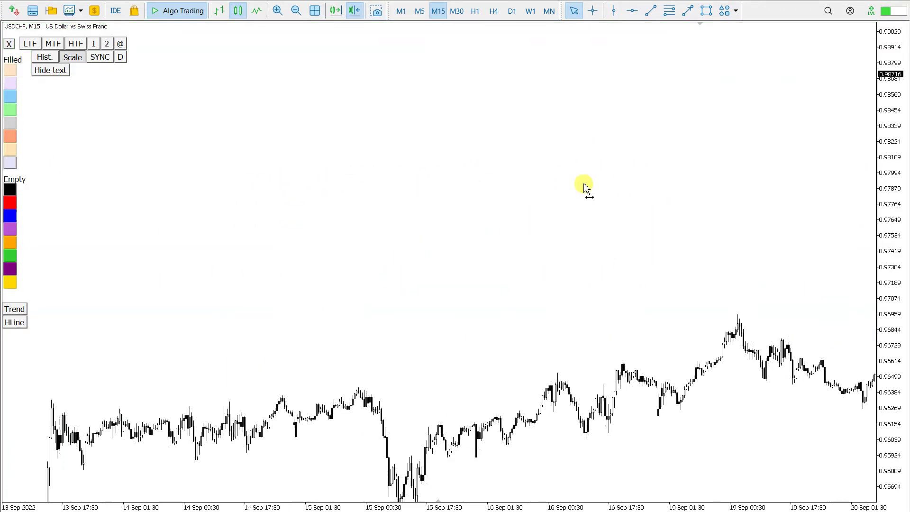
scroll(351, 345, up, 20)
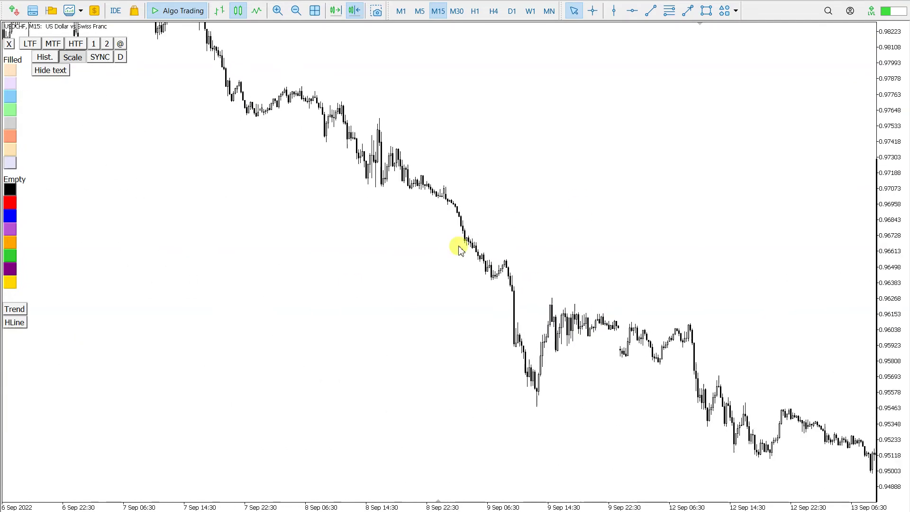
scroll(410, 306, up, 20)
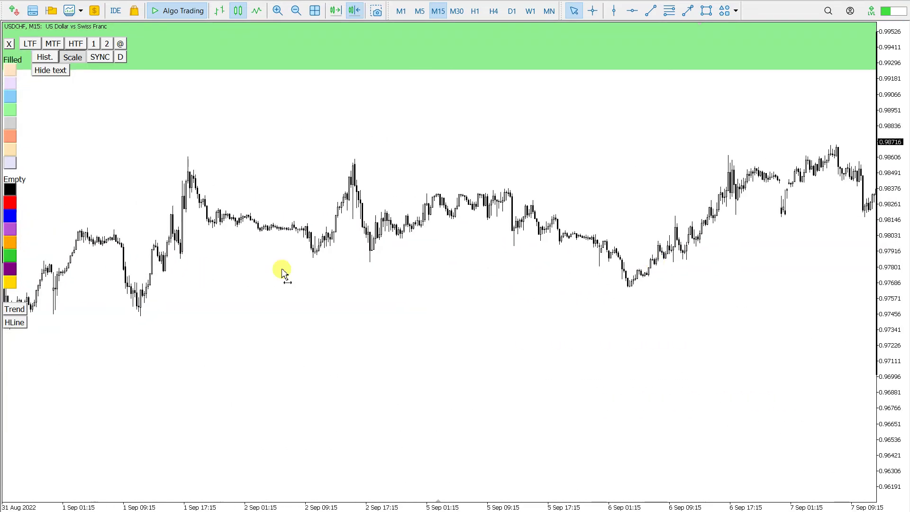
scroll(332, 254, up, 6)
scroll(684, 203, down, 20)
scroll(135, 280, down, 20)
scroll(348, 192, down, 20)
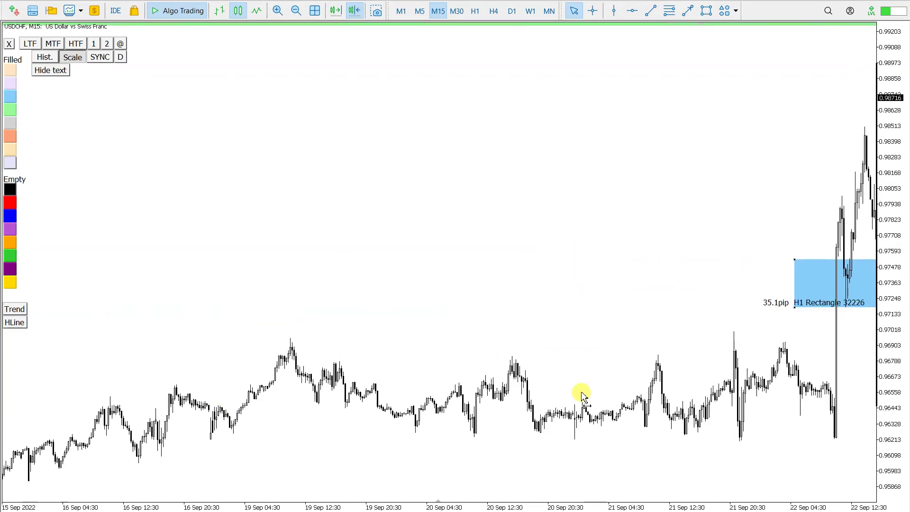
scroll(583, 396, down, 20)
scroll(308, 337, down, 8)
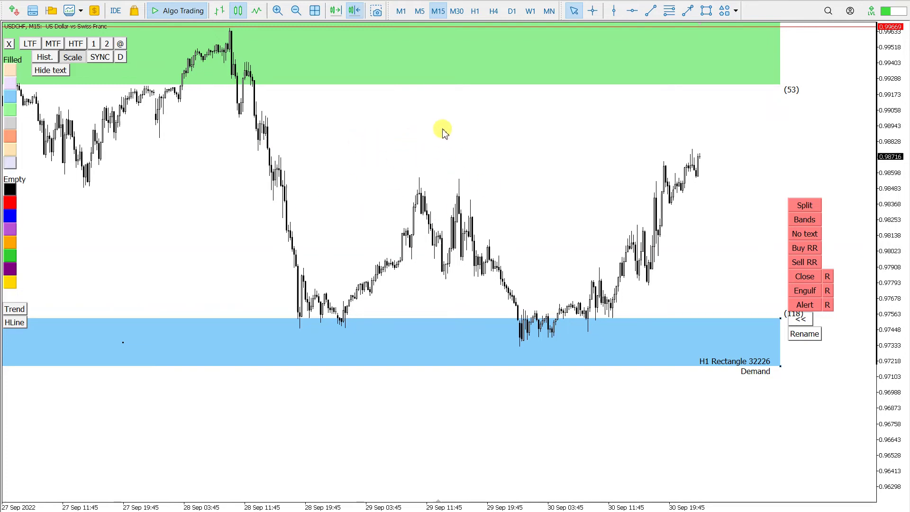
scroll(294, 213, up, 10)
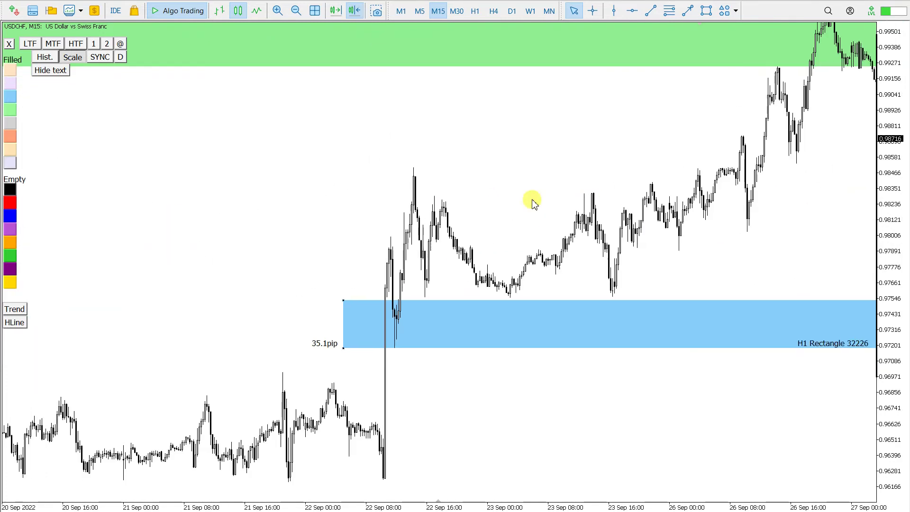
scroll(532, 202, up, 10)
scroll(357, 232, up, 4)
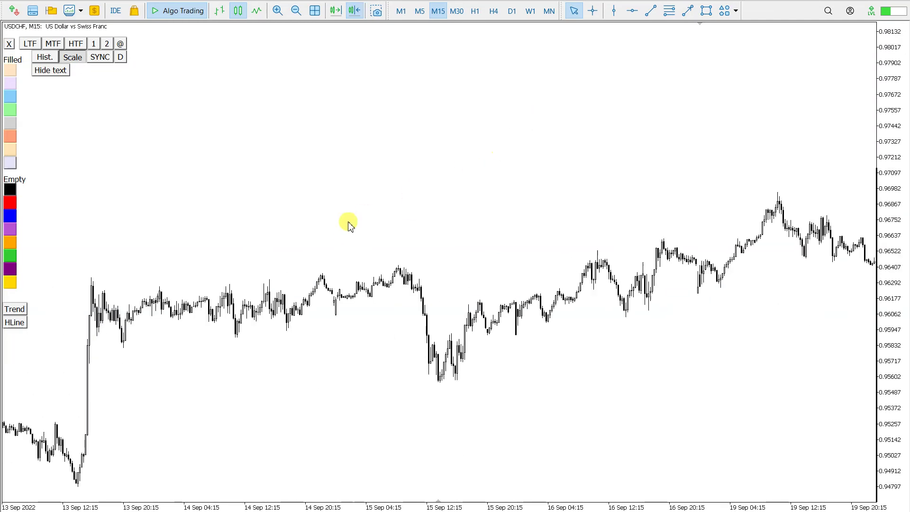
Turn on Scale auto-fit and pan M15 to show price rising from the 22 Sep demand zone into supply.
click(73, 58)
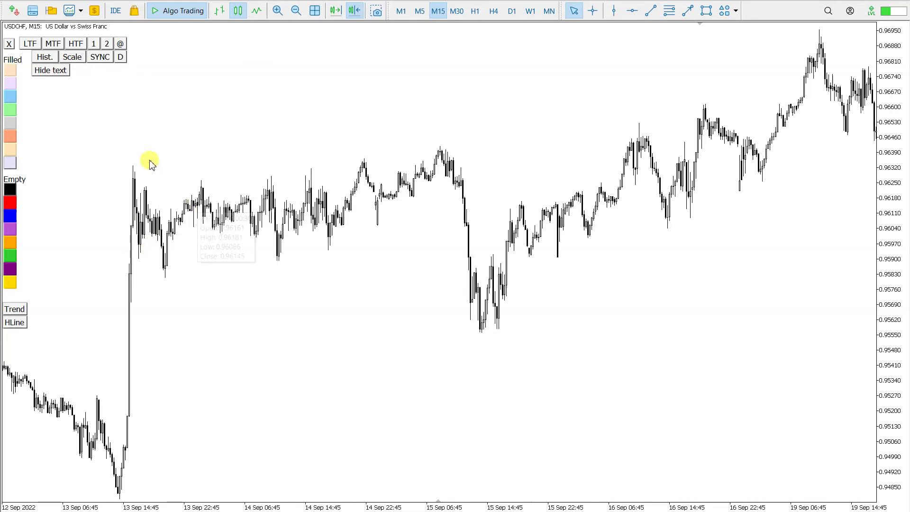
click(71, 58)
drag(573, 154, 280, 290)
drag(845, 156, 516, 365)
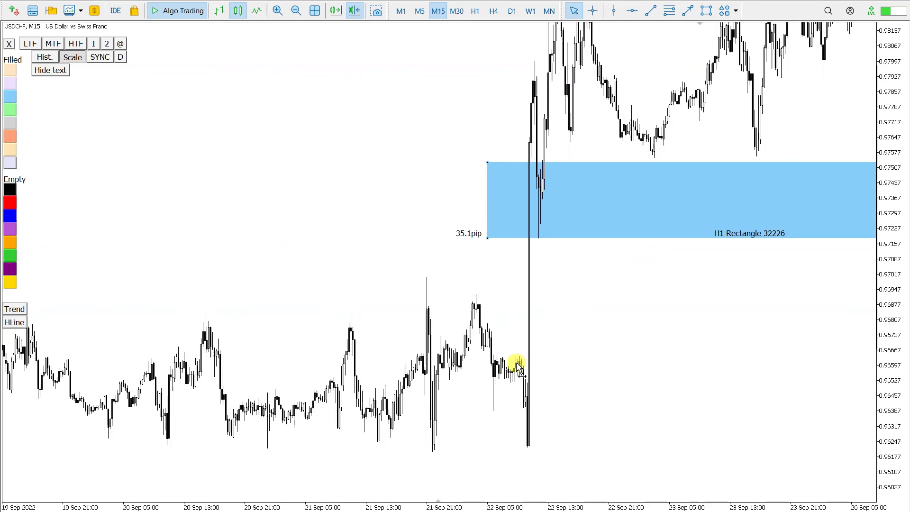
drag(644, 244, 463, 362)
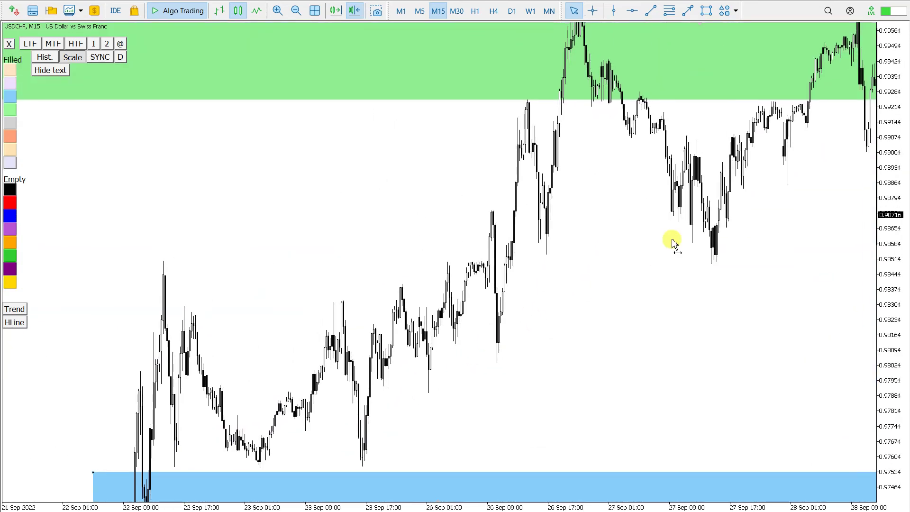